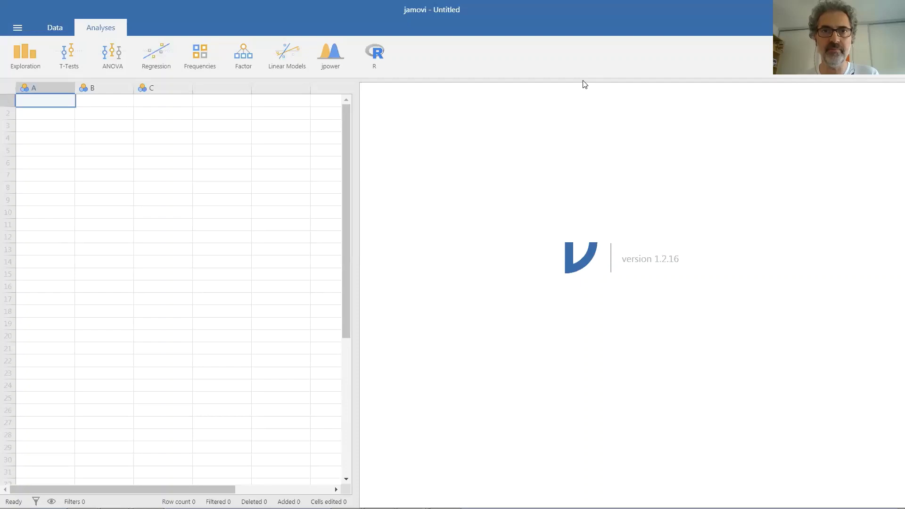
- Open statsdata_SPED4010_2020.omv from the Recent files list
{"action": "left_click", "coordinate": [20, 27]}
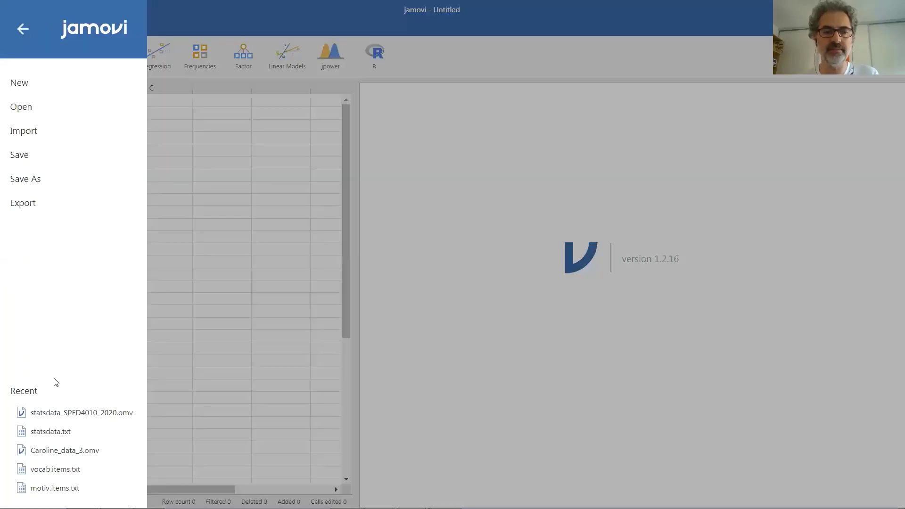
{"action": "left_click", "coordinate": [59, 415]}
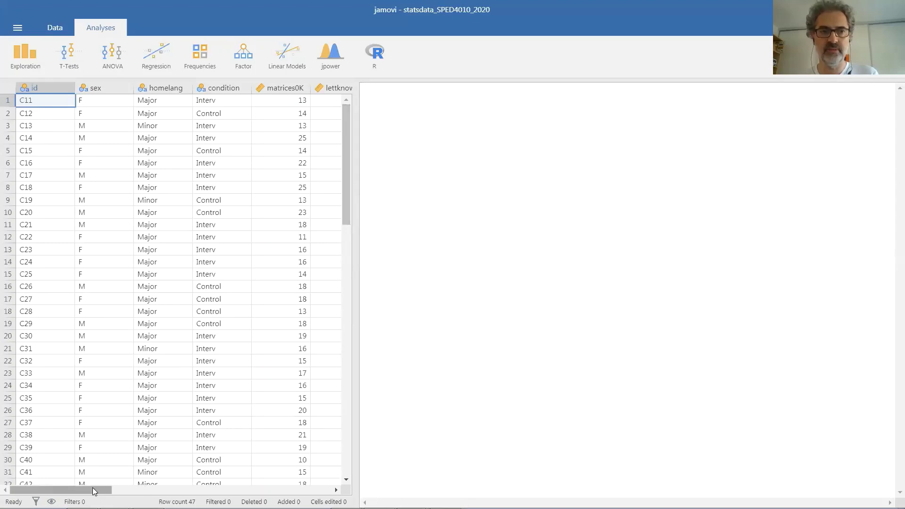
- Scroll the data grid right to see the score columns, then show the Exploration analyses list
{"action": "left_click_drag", "start_coordinate": [95, 491], "coordinate": [143, 491]}
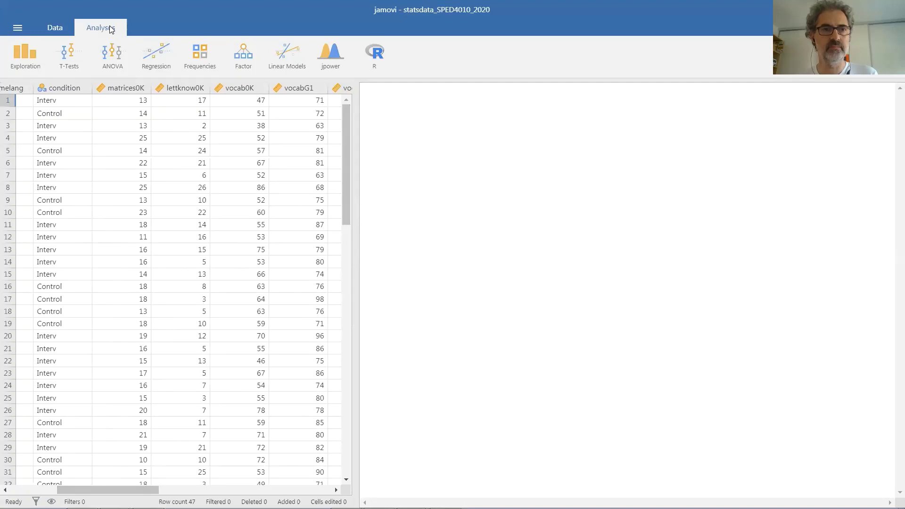
{"action": "left_click", "coordinate": [26, 54]}
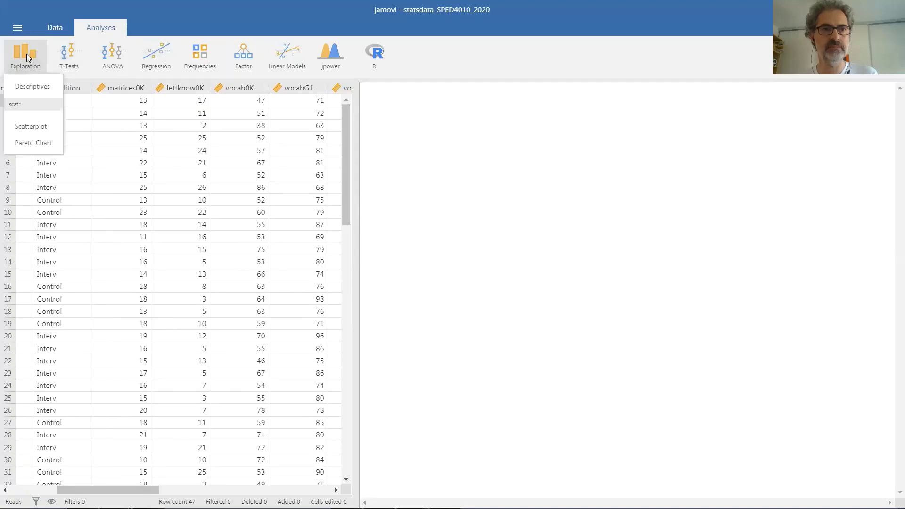
- Create a Scatterplot with matrices0K on the X-axis and lettknow0K on the Y-axis
{"action": "left_click", "coordinate": [45, 128]}
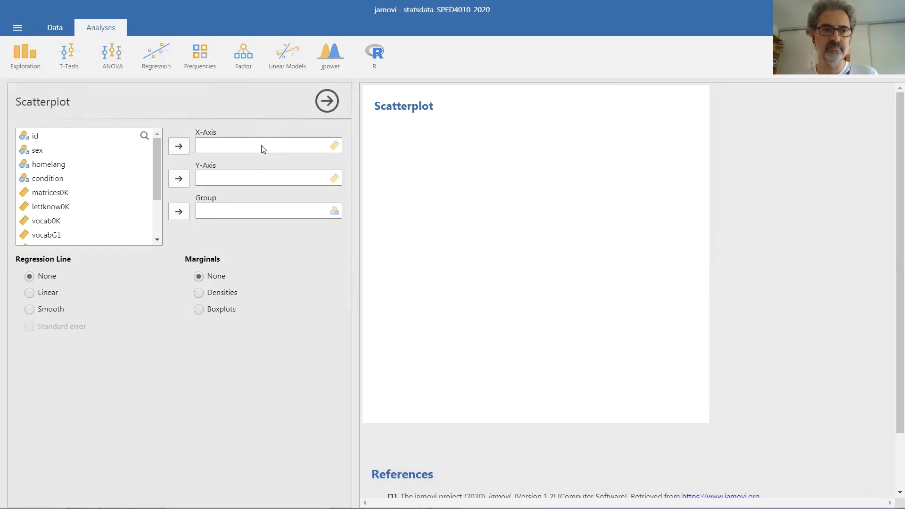
{"action": "left_click", "coordinate": [54, 195]}
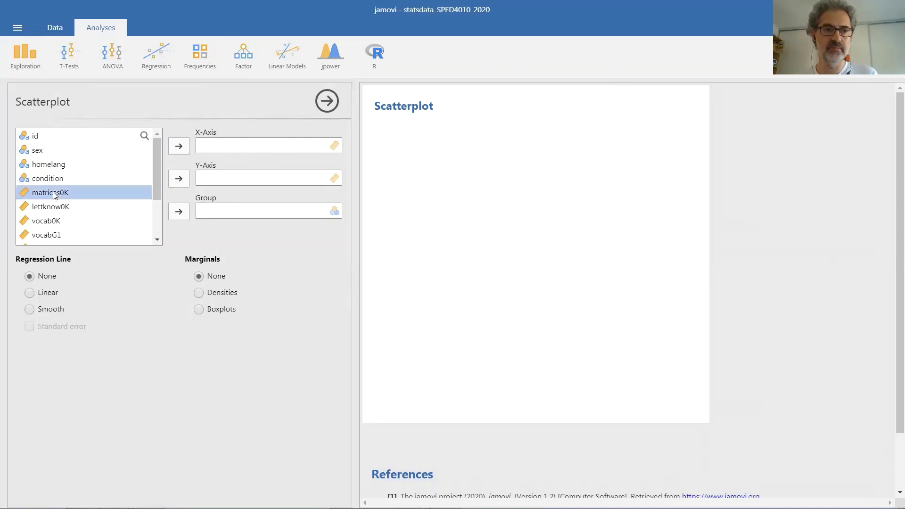
{"action": "left_click", "coordinate": [178, 146]}
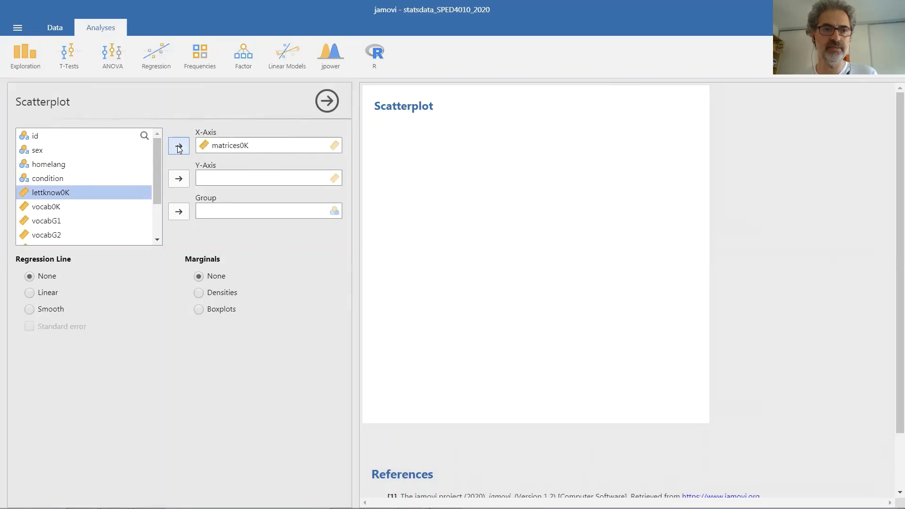
{"action": "left_click", "coordinate": [183, 181]}
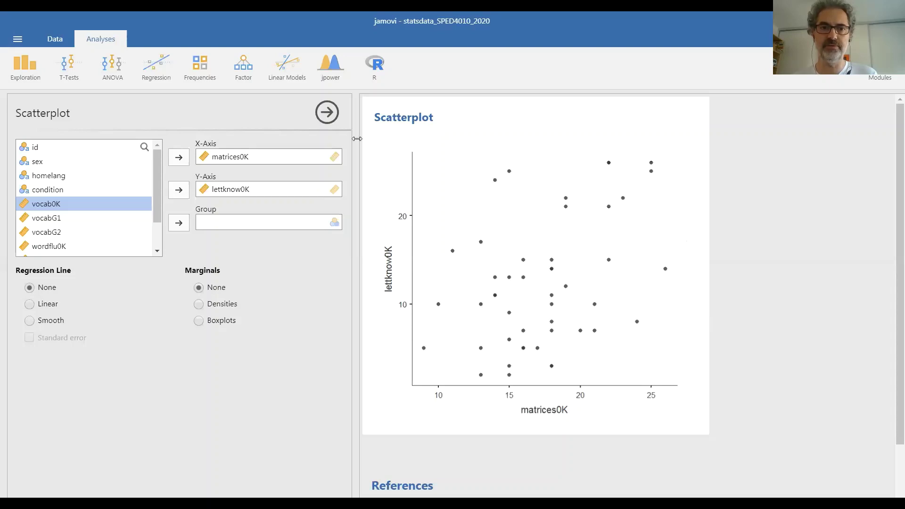
- Close the Scatterplot options panel so the data grid shows beside the plot
{"action": "left_click", "coordinate": [326, 112]}
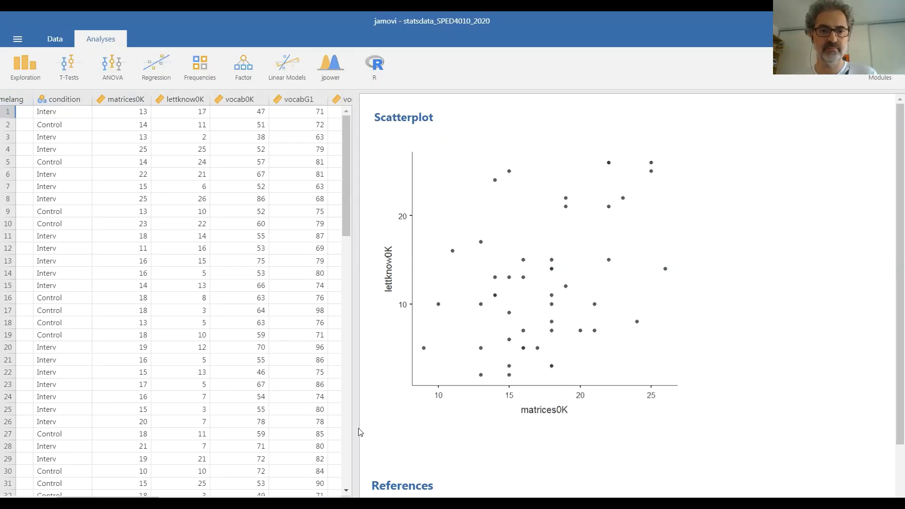
- Start a new Rj Editor analysis from the R menu
{"action": "left_click", "coordinate": [376, 79]}
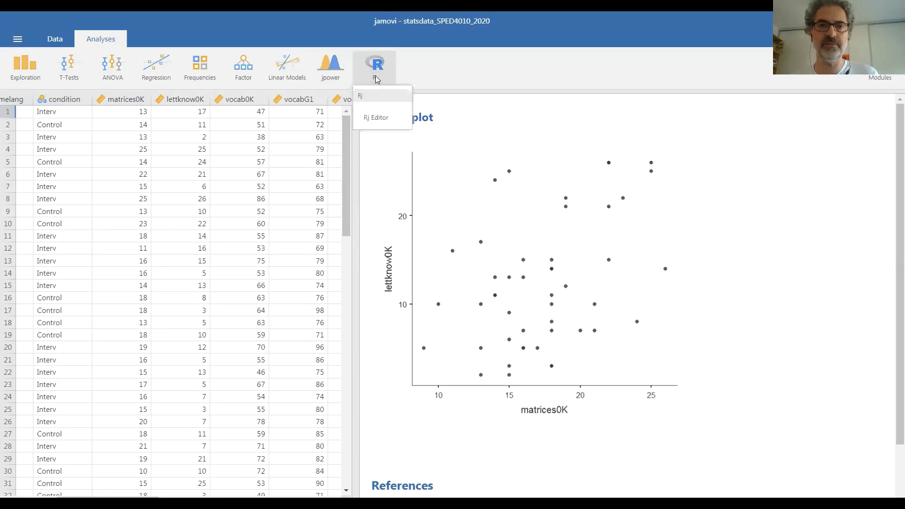
{"action": "left_click", "coordinate": [376, 118]}
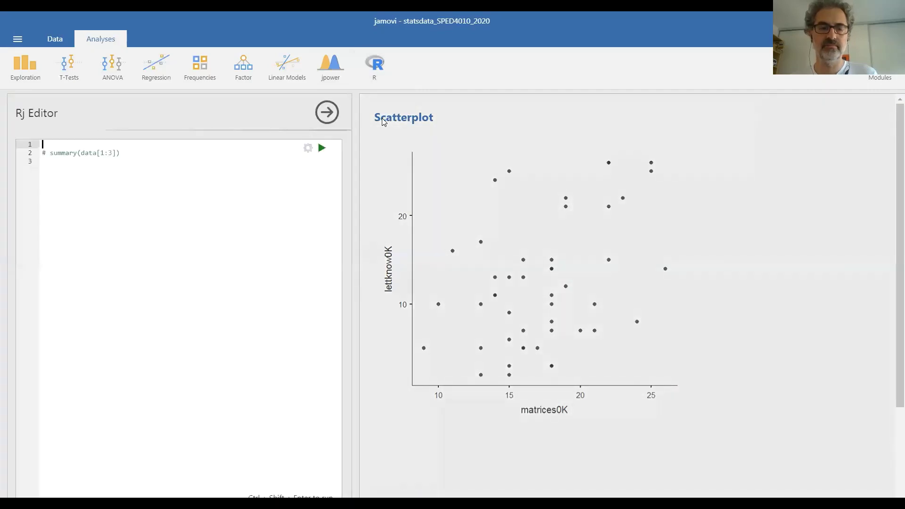
- Replace the summary(data[1:3]) example in the comment with '(sex,homelang)', then move to line 3
{"action": "left_click", "coordinate": [132, 152]}
{"action": "key", "text": "shift+Left"}
{"action": "key", "text": "shift+Left"}
{"action": "key", "text": "shift+Left"}
{"action": "key", "text": "shift+Left"}
{"action": "key", "text": "shift+Left"}
{"action": "key", "text": "shift+Left"}
{"action": "key", "text": "shift+Left"}
{"action": "key", "text": "shift+Left"}
{"action": "key", "text": "shift+Left"}
{"action": "key", "text": "shift+Left"}
{"action": "key", "text": "shift+Left"}
{"action": "key", "text": "shift+Left"}
{"action": "key", "text": "shift+Left"}
{"action": "key", "text": "shift+Left"}
{"action": "key", "text": "shift+Left"}
{"action": "key", "text": "shift+Left"}
{"action": "key", "text": "shift+Left"}
{"action": "key", "text": "shift+Left"}
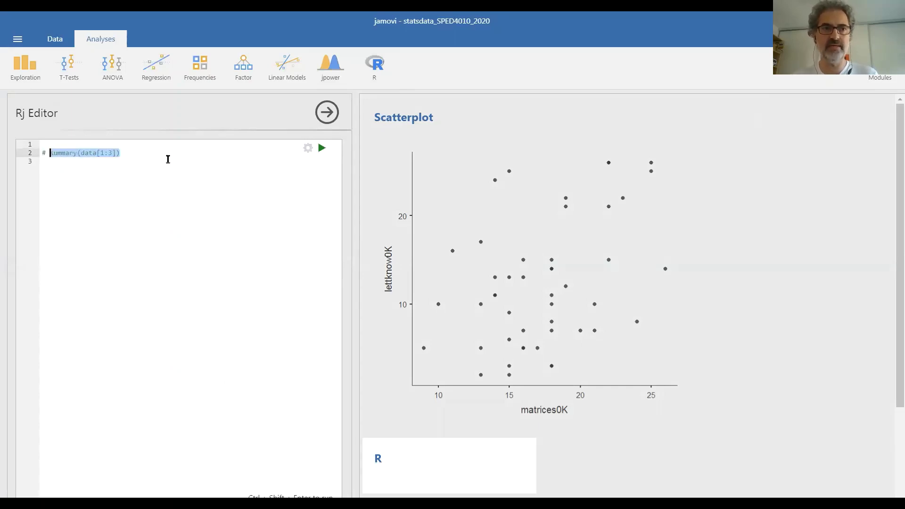
{"action": "key", "text": "BackSpace"}
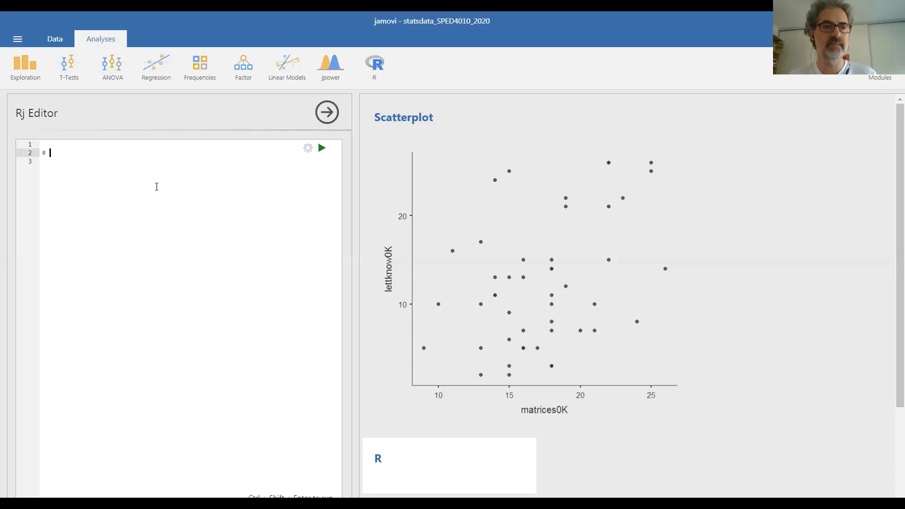
{"action": "type", "text": "("}
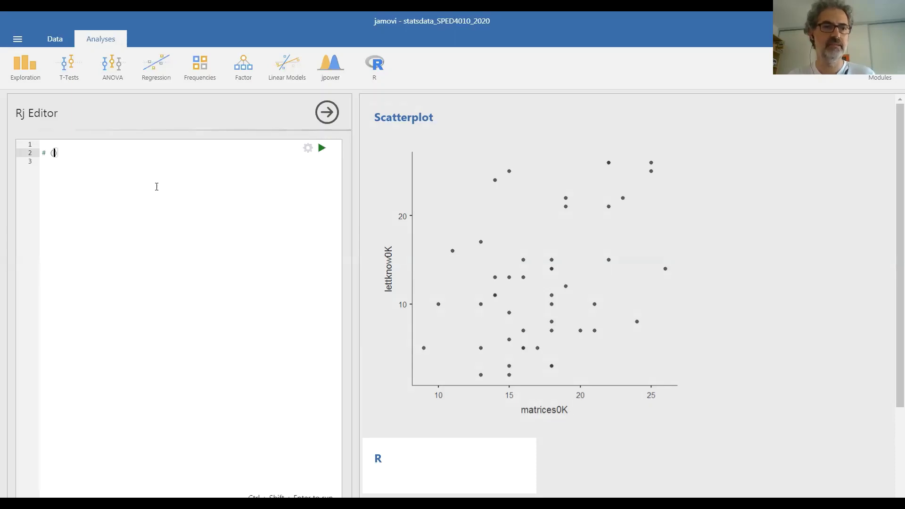
{"action": "type", "text": "sex,ho"}
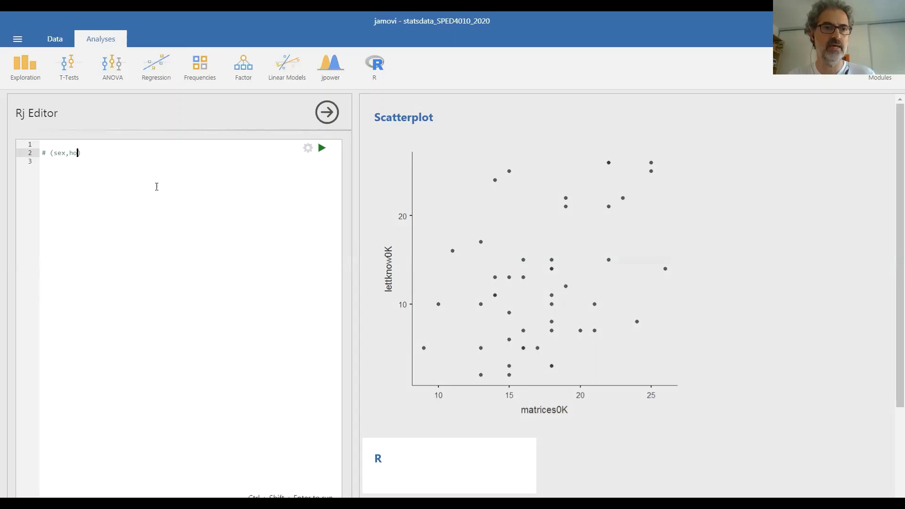
{"action": "type", "text": "melang"}
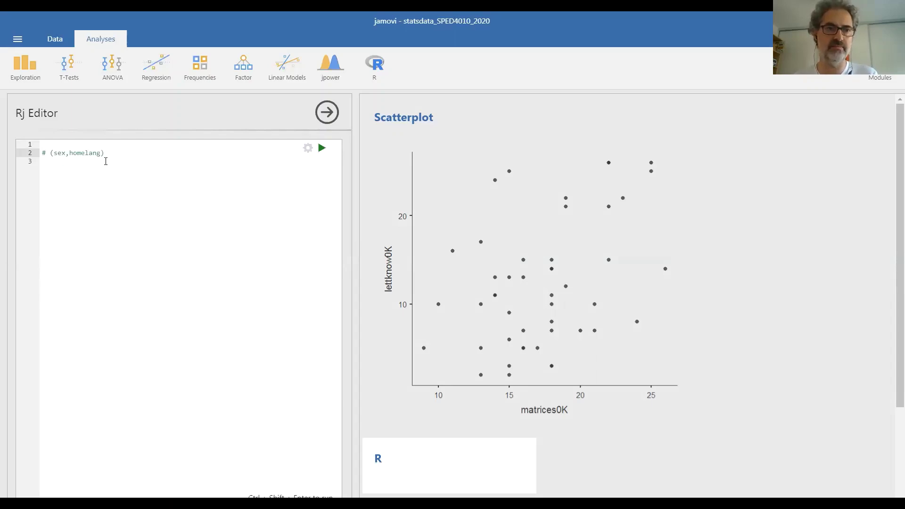
{"action": "left_click", "coordinate": [106, 161]}
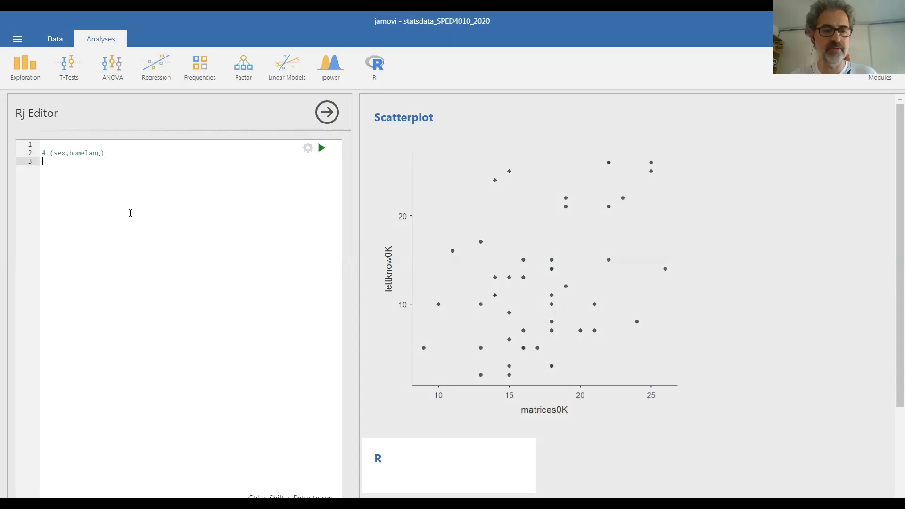
- Write mosaicplot(table(data)) on line 3 and run it to draw the sex-by-homelang mosaic plot
{"action": "type", "text": "mosaicp"}
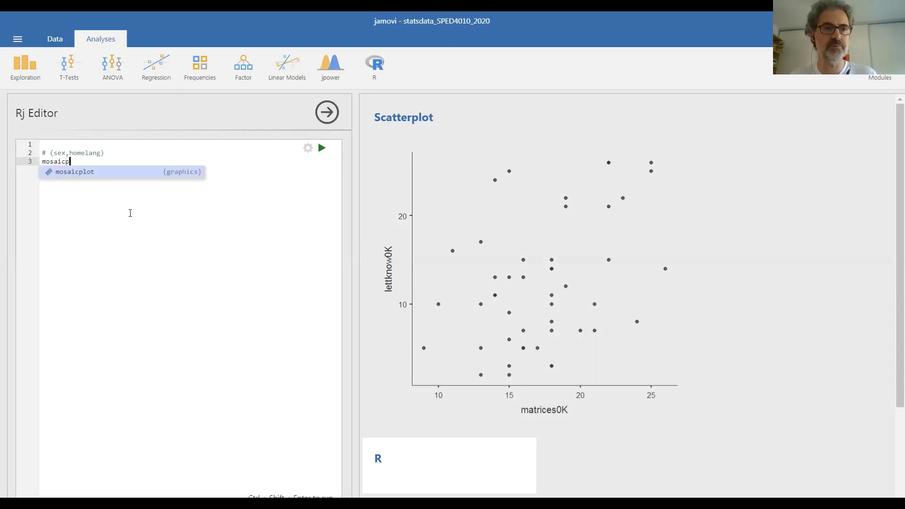
{"action": "type", "text": "lot"}
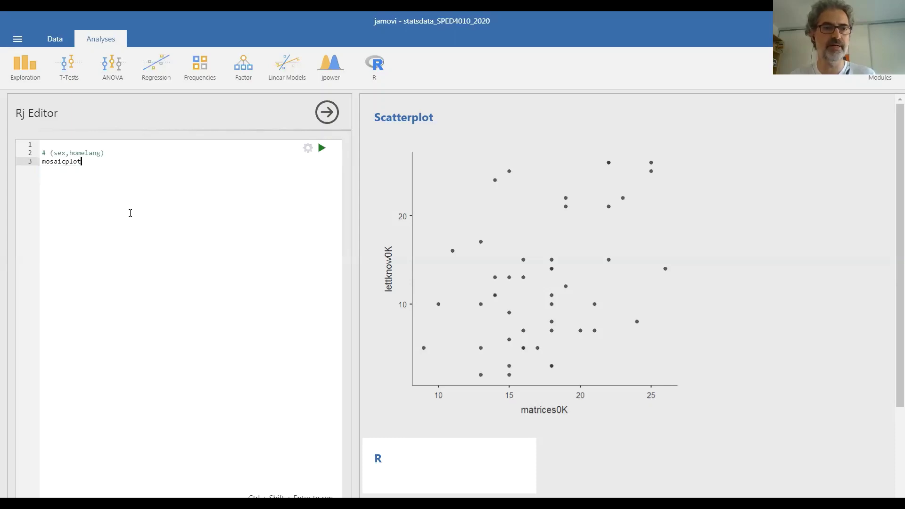
{"action": "type", "text": "("}
{"action": "type", "text": "tab"}
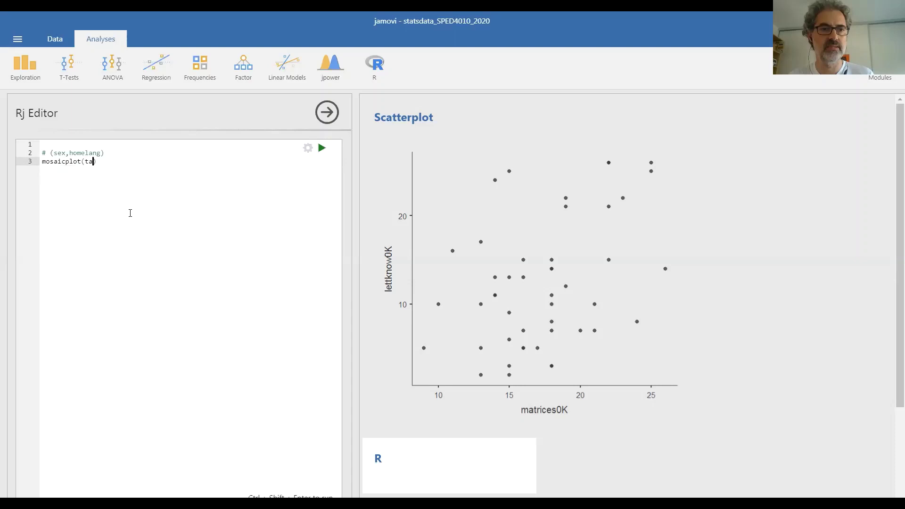
{"action": "type", "text": "le"}
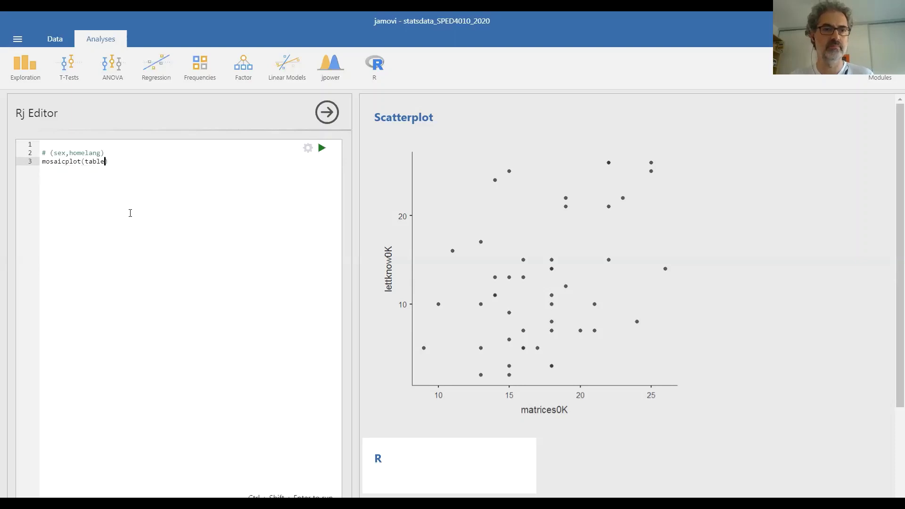
{"action": "type", "text": "(dat"}
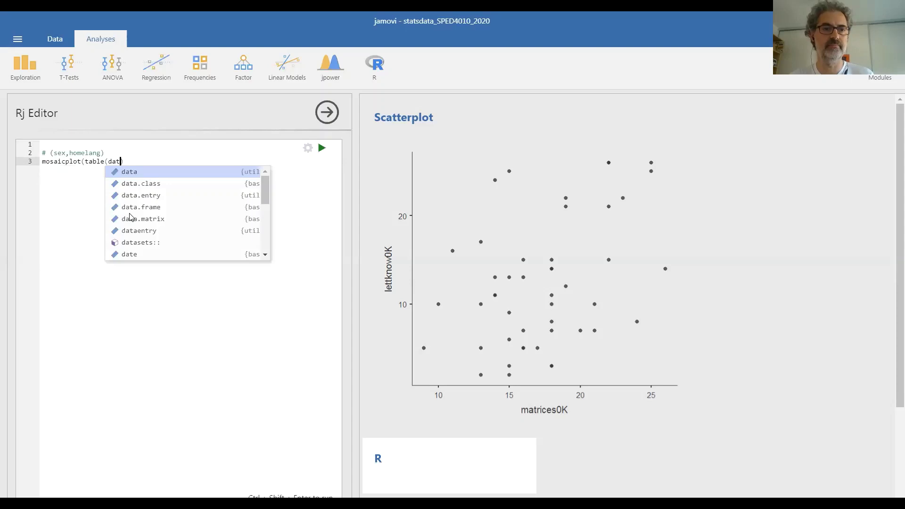
{"action": "type", "text": "a"}
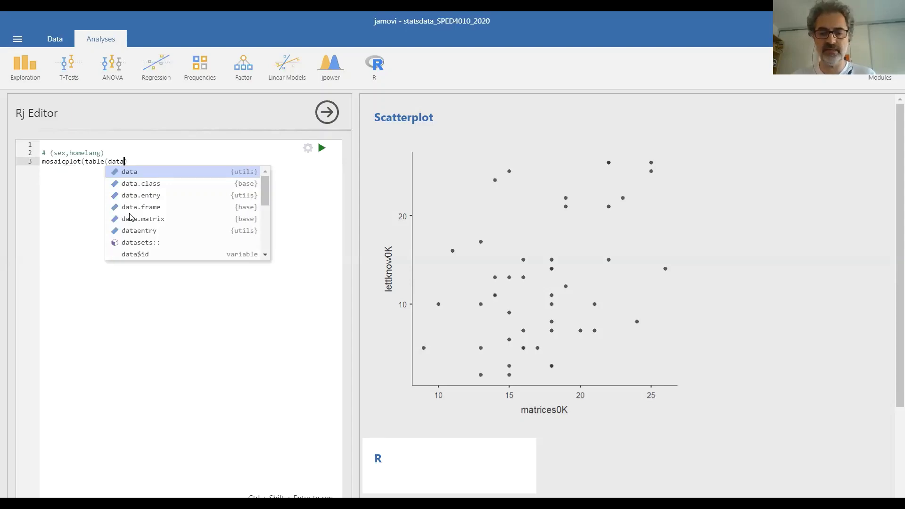
{"action": "type", "text": ")"}
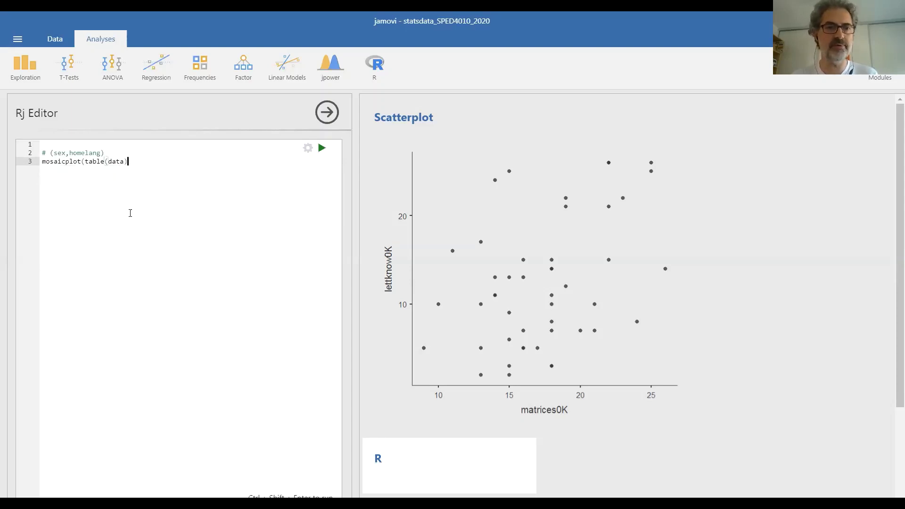
{"action": "left_click", "coordinate": [323, 149]}
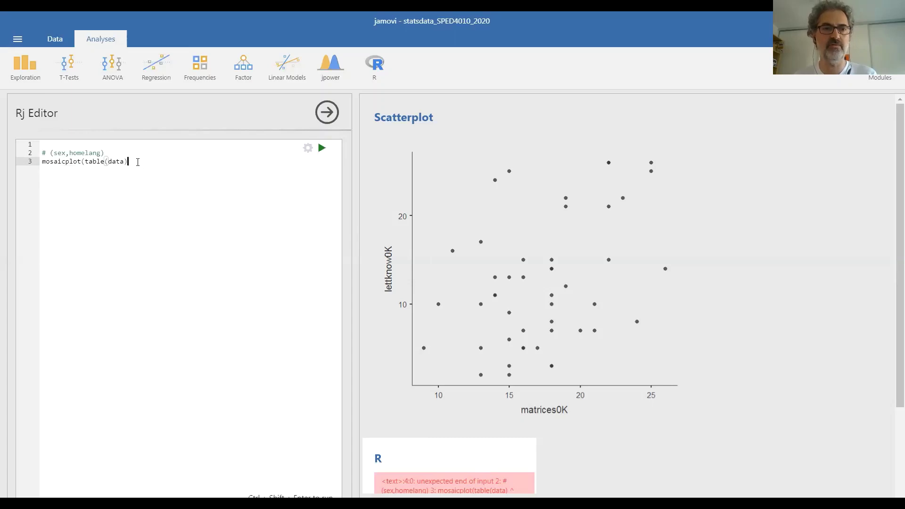
{"action": "type", "text": ")"}
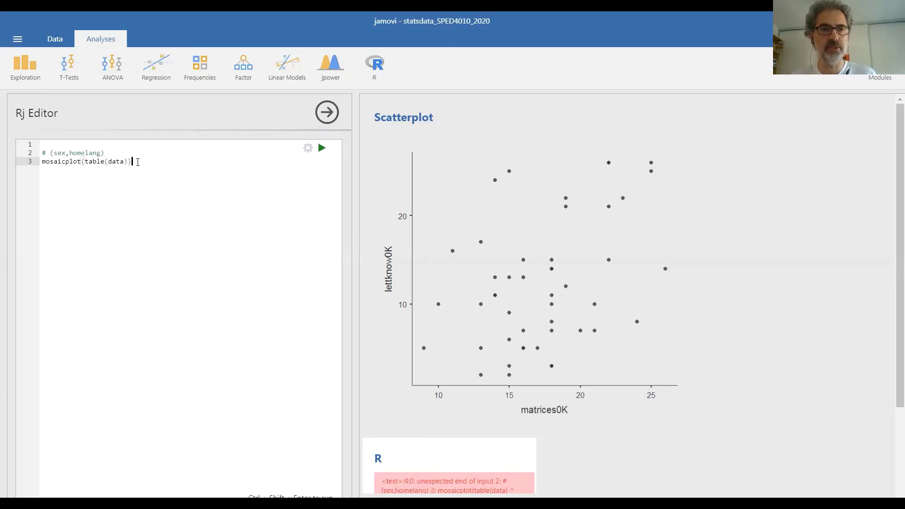
{"action": "left_click", "coordinate": [323, 150]}
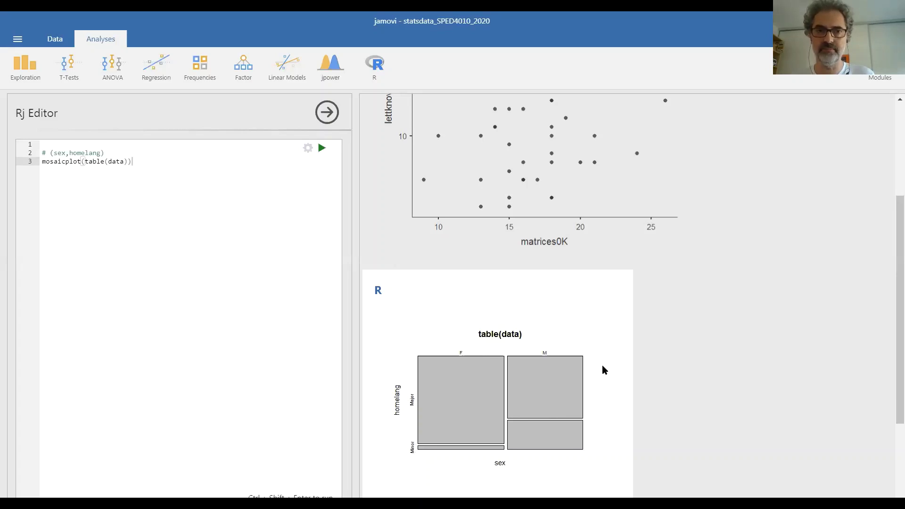
- Close the Rj Editor and start a new Descriptives analysis
{"action": "left_click", "coordinate": [335, 113]}
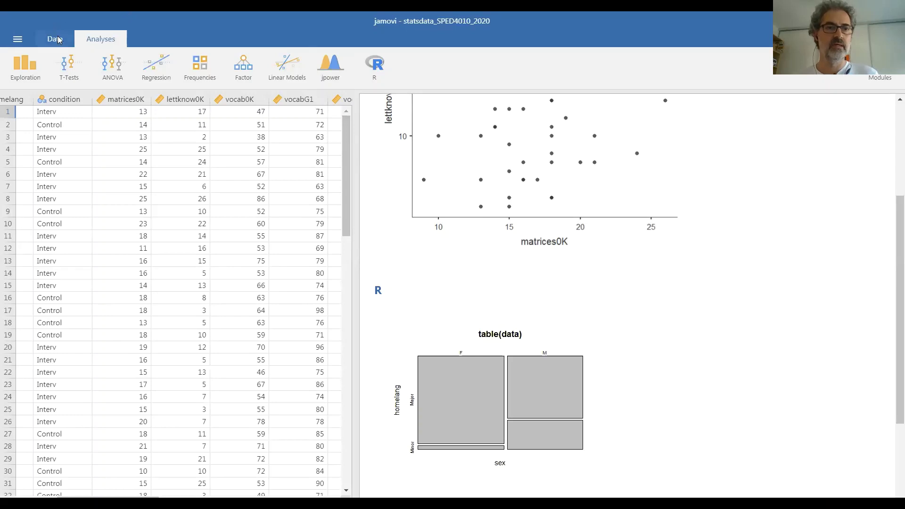
{"action": "left_click", "coordinate": [30, 77]}
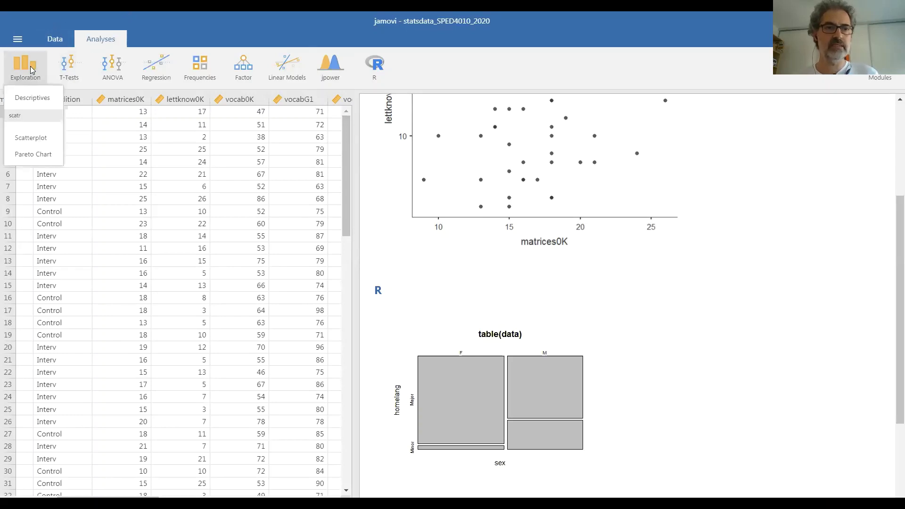
{"action": "left_click", "coordinate": [32, 96]}
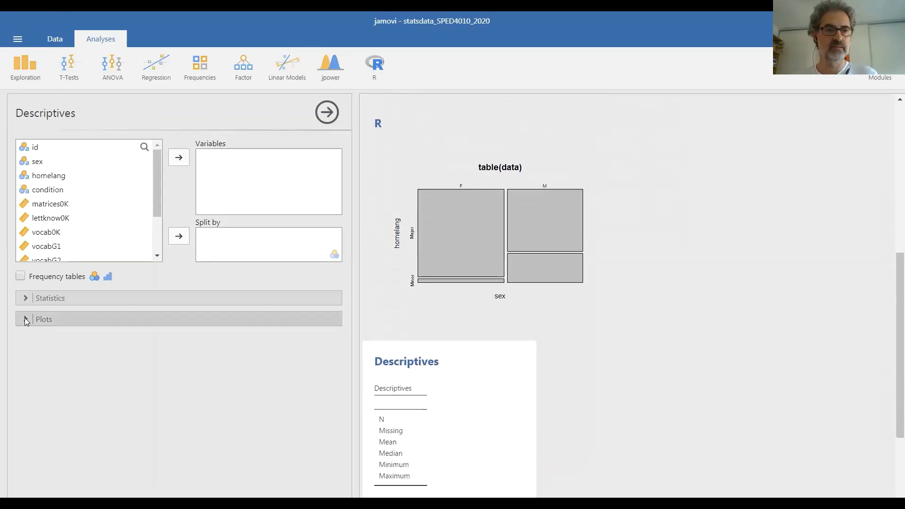
- Turn off the Missing, Maximum, Minimum, Median and Mean statistics, then expand the Plots options
{"action": "left_click", "coordinate": [25, 298]}
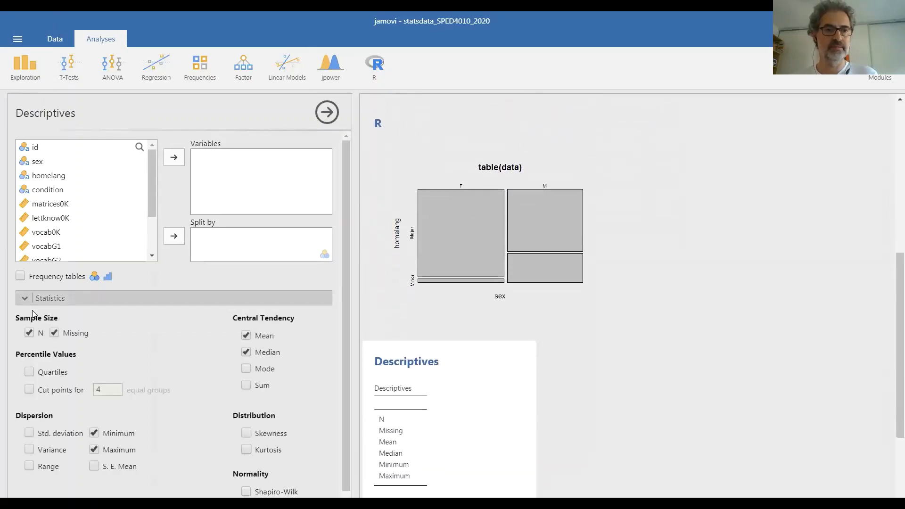
{"action": "left_click", "coordinate": [53, 333]}
{"action": "left_click", "coordinate": [94, 450]}
{"action": "left_click", "coordinate": [95, 433]}
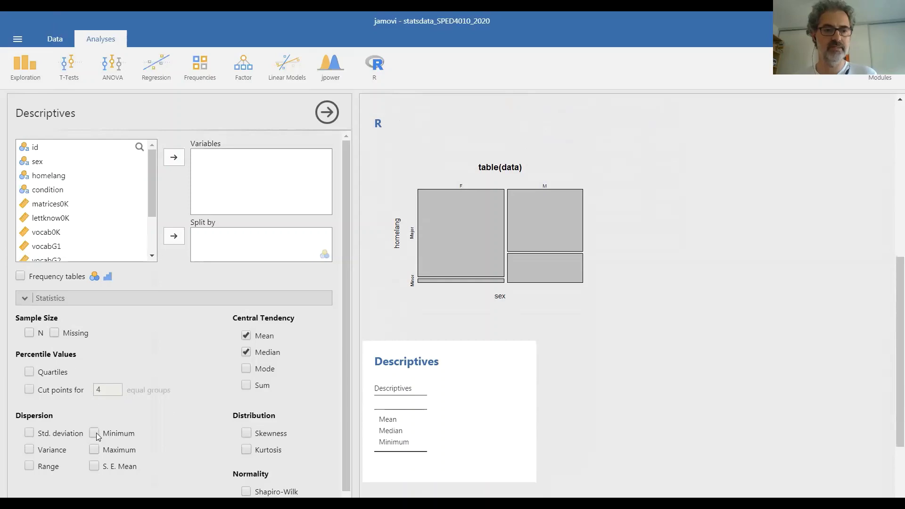
{"action": "left_click", "coordinate": [247, 352]}
{"action": "left_click", "coordinate": [246, 336]}
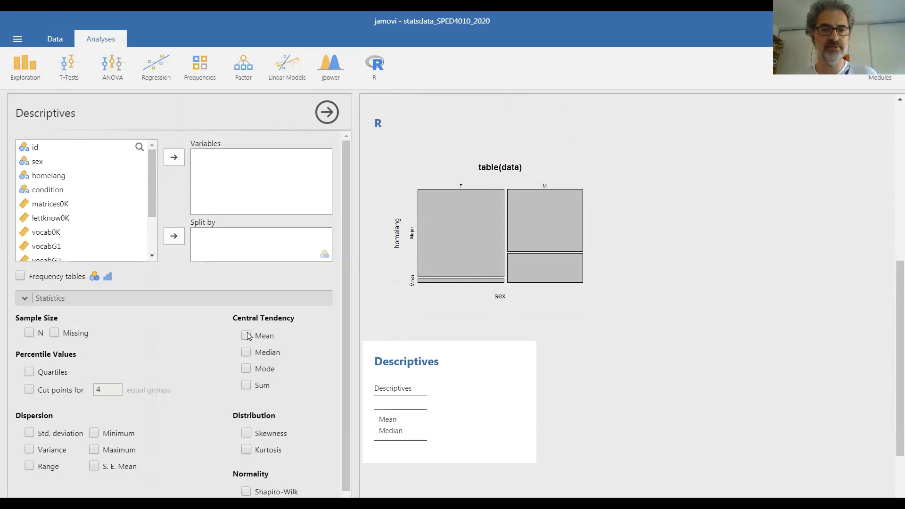
{"action": "left_click", "coordinate": [25, 297]}
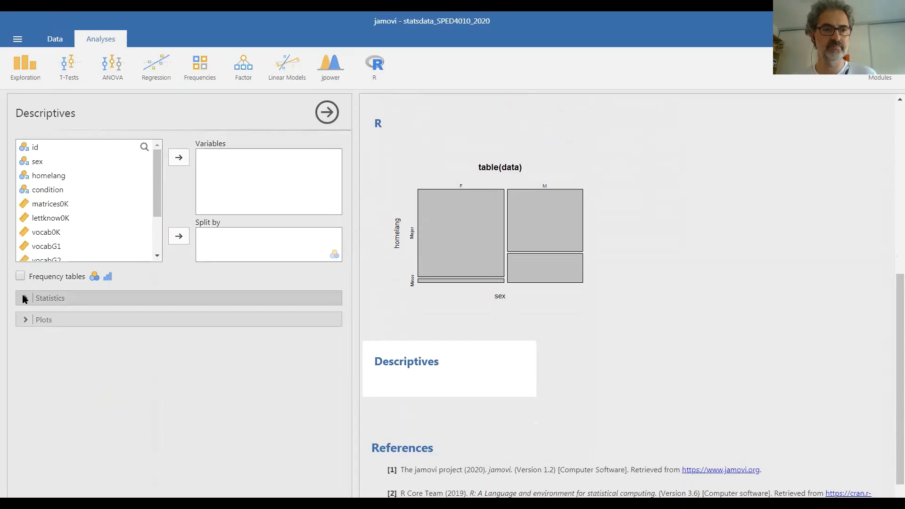
{"action": "left_click", "coordinate": [25, 318]}
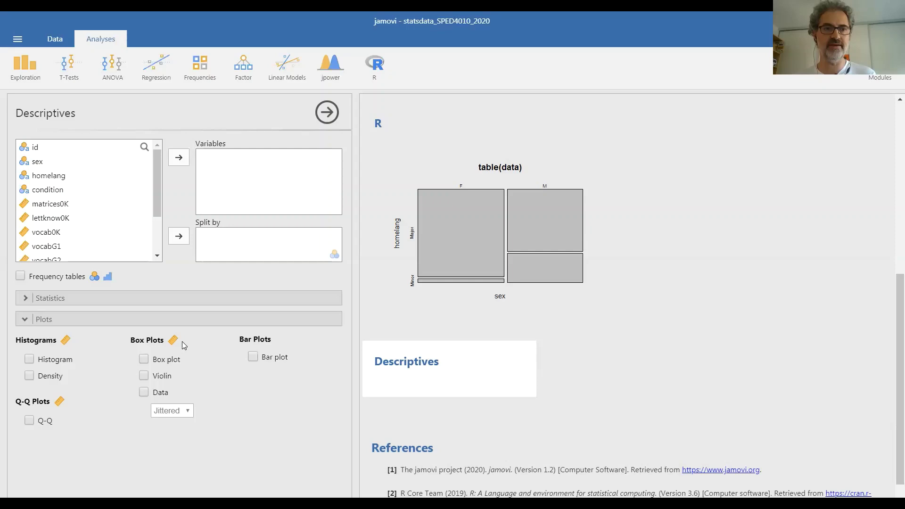
- Put matrices0K in Variables split by sex, tick Box plot, and close the options panel
{"action": "left_click", "coordinate": [56, 207]}
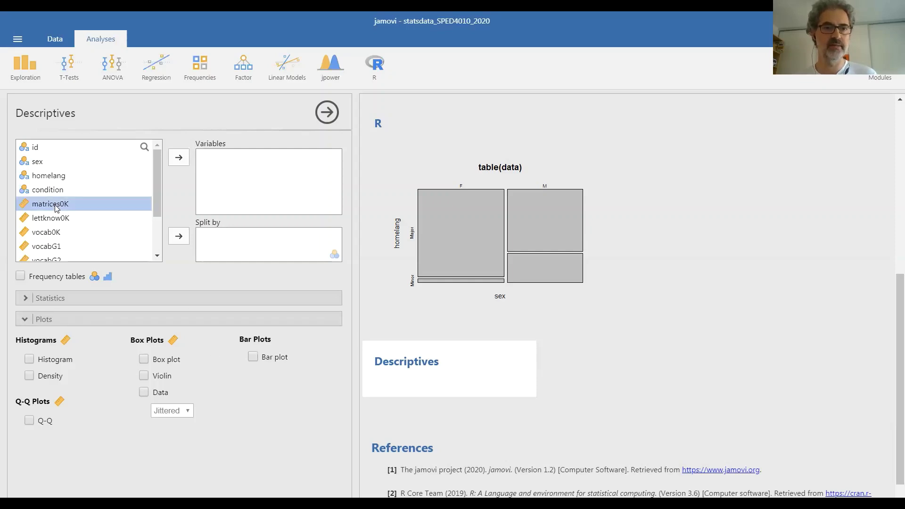
{"action": "left_click", "coordinate": [179, 159]}
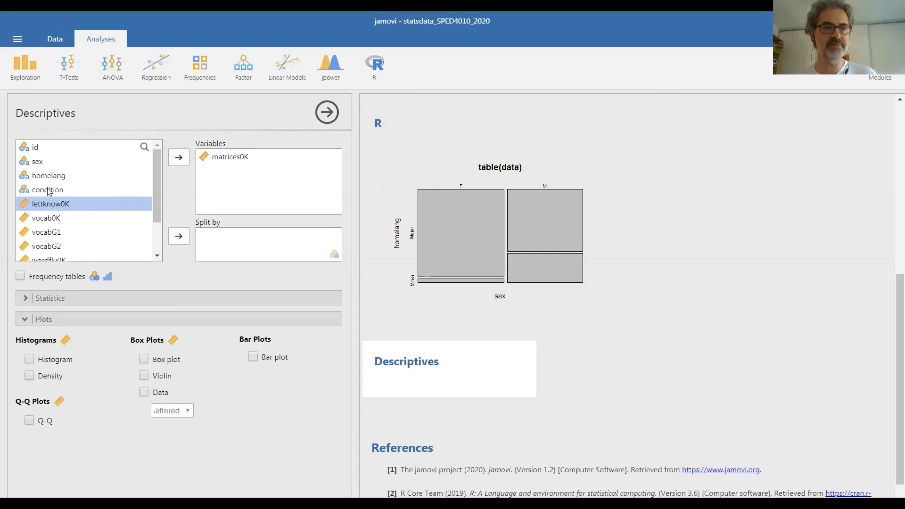
{"action": "left_click", "coordinate": [38, 163]}
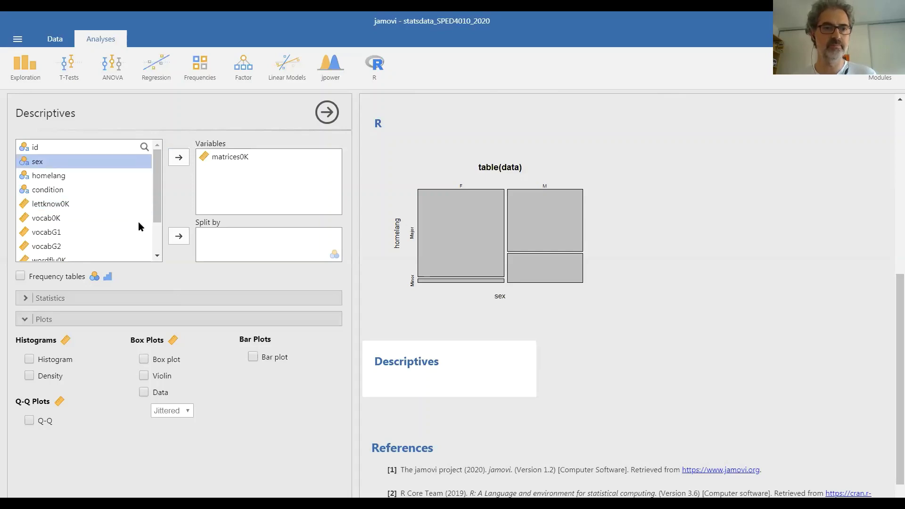
{"action": "left_click", "coordinate": [179, 236]}
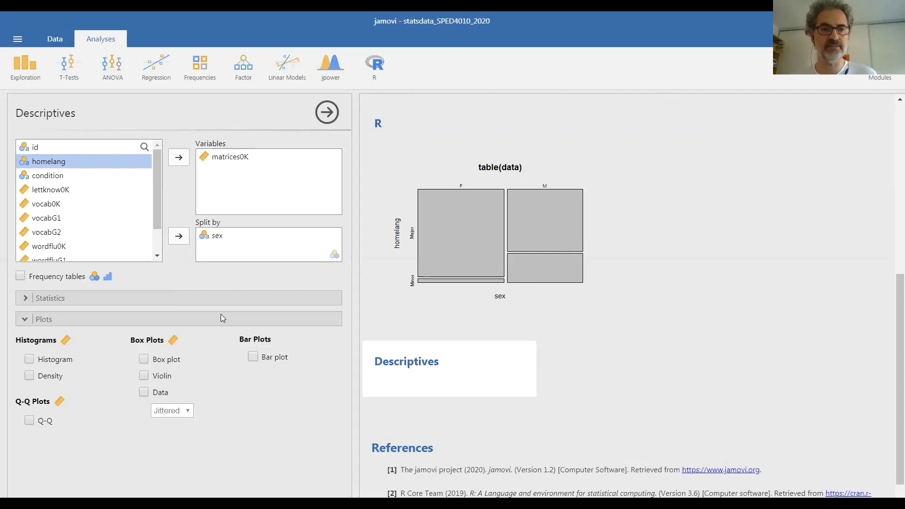
{"action": "left_click", "coordinate": [145, 359]}
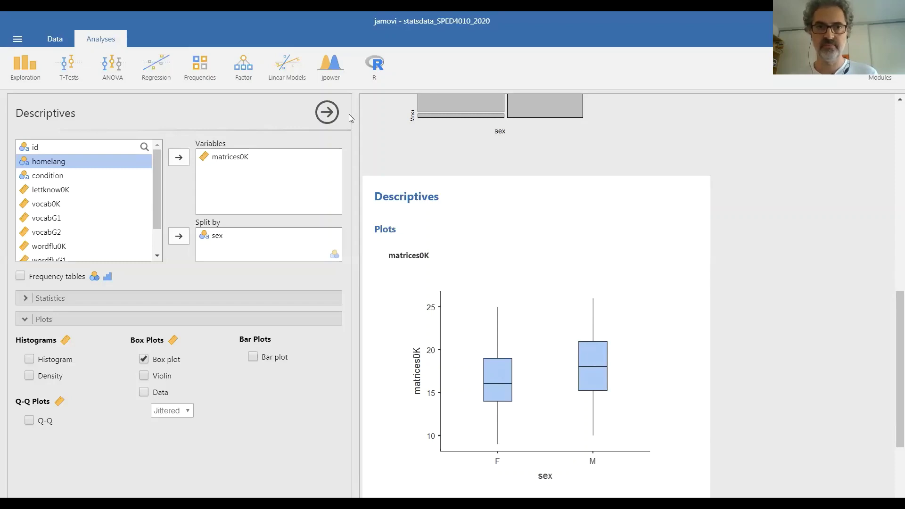
{"action": "left_click", "coordinate": [327, 112]}
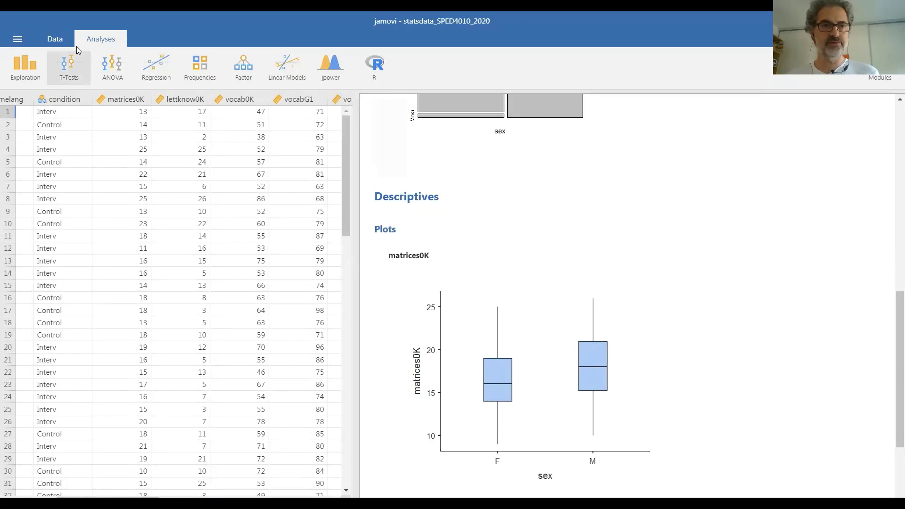
- Add a Descriptives analysis of vocab0K split by homelang with a box plot
{"action": "left_click", "coordinate": [30, 76]}
{"action": "left_click", "coordinate": [34, 97]}
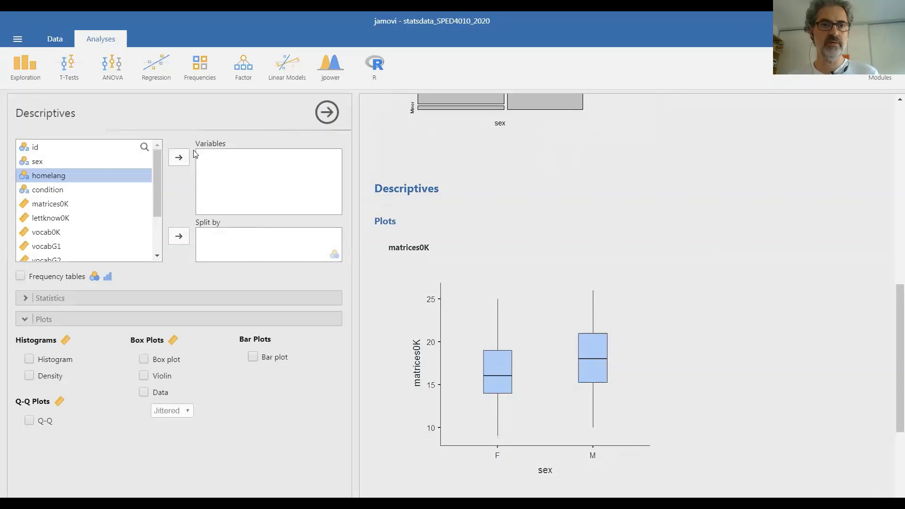
{"action": "left_click", "coordinate": [52, 234]}
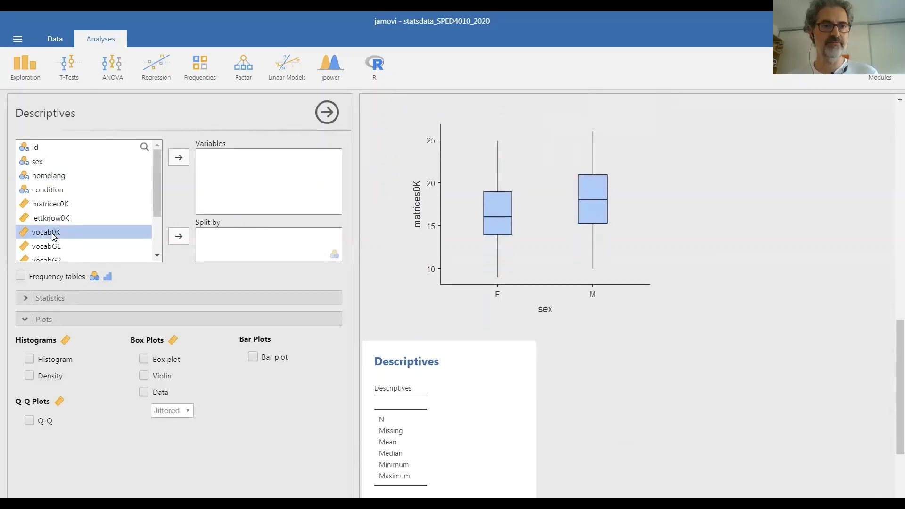
{"action": "left_click", "coordinate": [179, 158]}
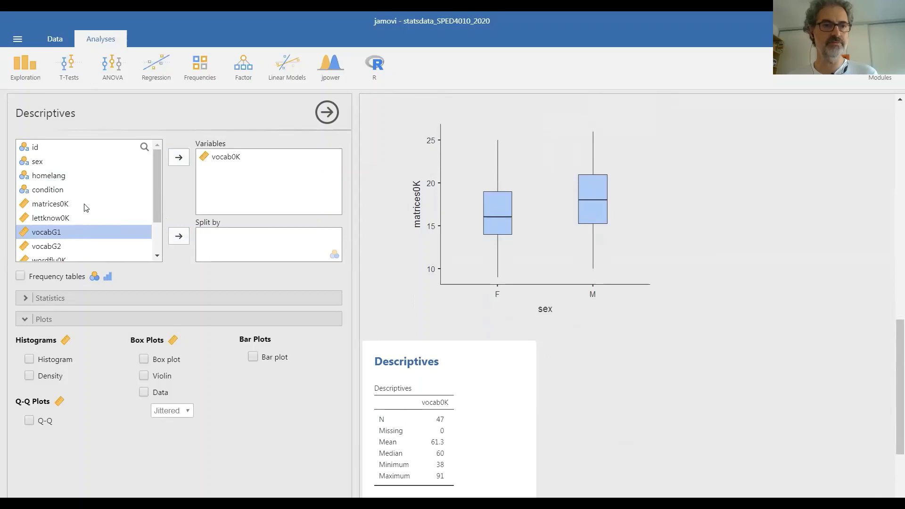
{"action": "left_click", "coordinate": [58, 177]}
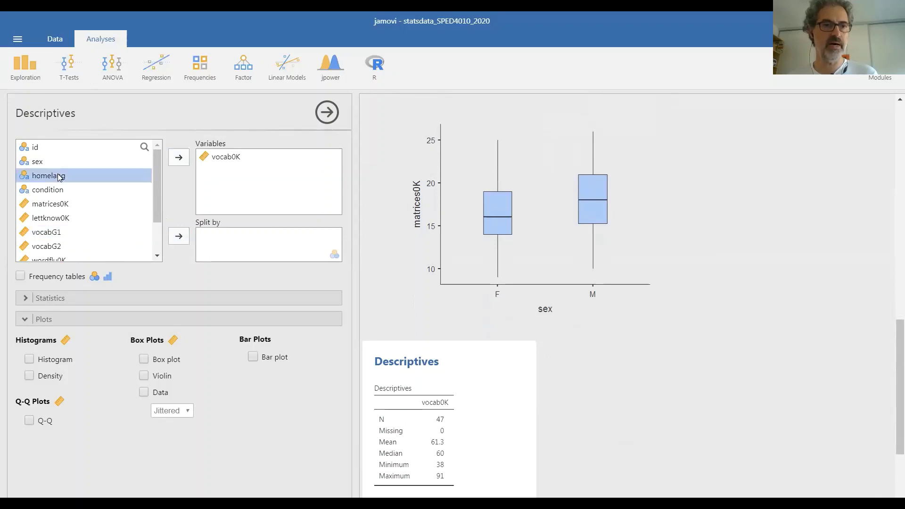
{"action": "left_click", "coordinate": [179, 237]}
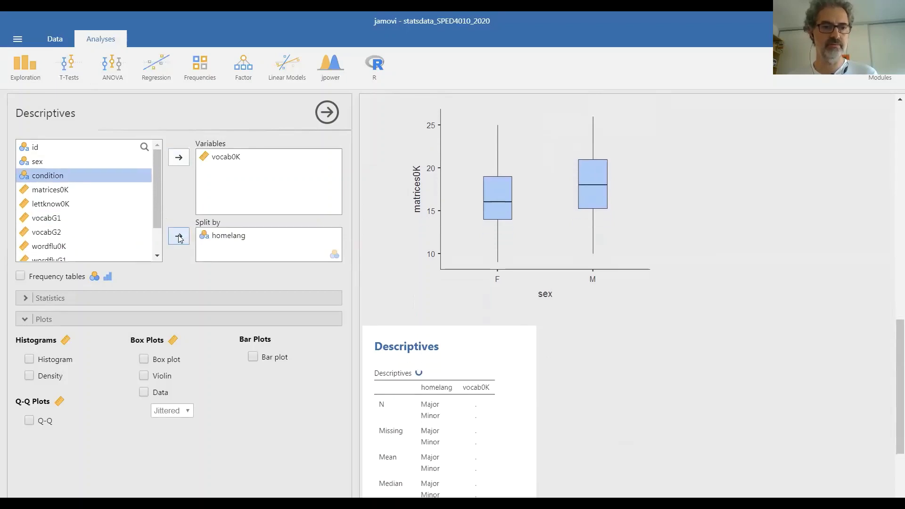
{"action": "left_click", "coordinate": [143, 360]}
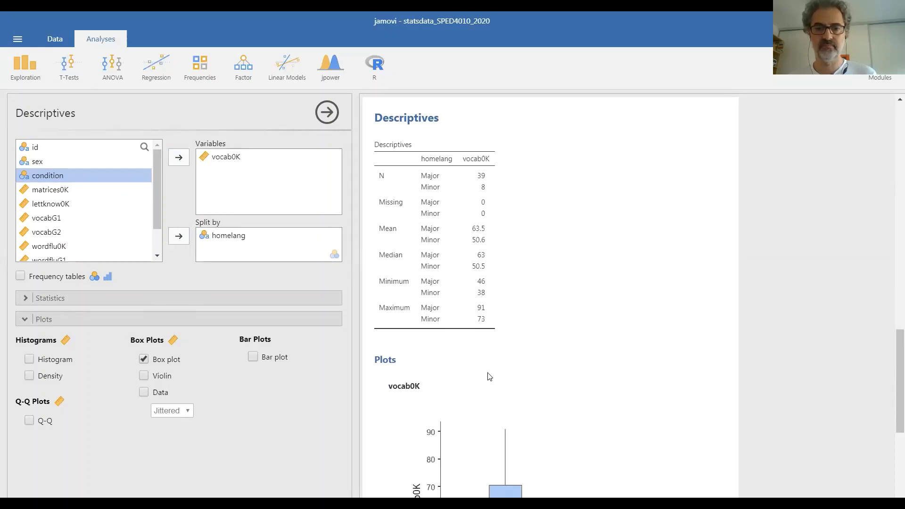
{"action": "left_click_drag", "start_coordinate": [891, 359], "coordinate": [892, 415]}
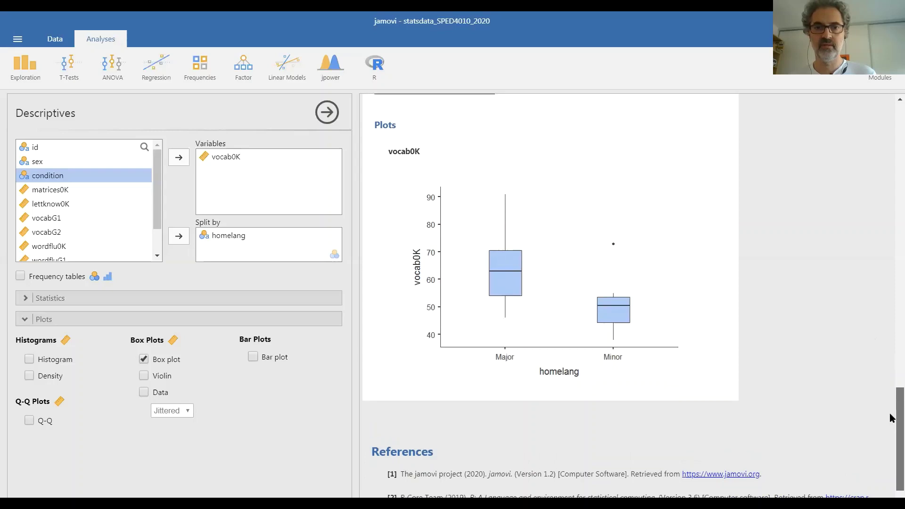